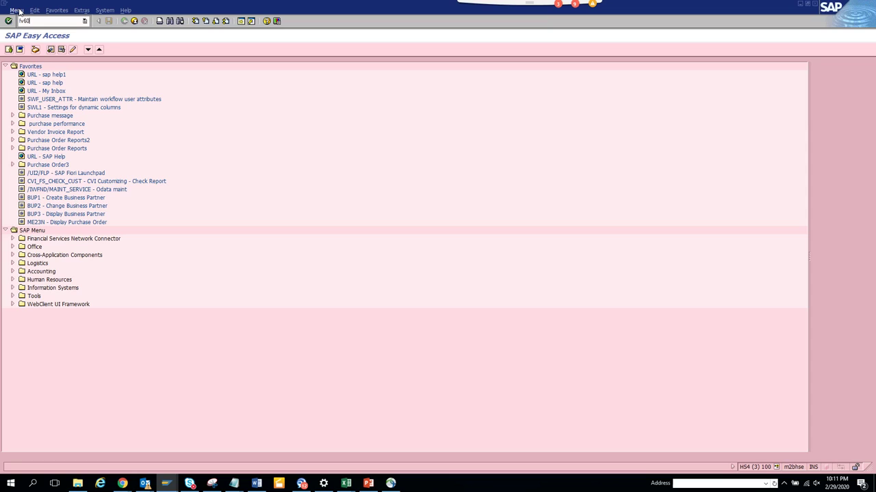
# Start the FV60 transaction and save the Doc.Type Option as Document type ready for input in the accounting editing options.
pyautogui.press('Return')
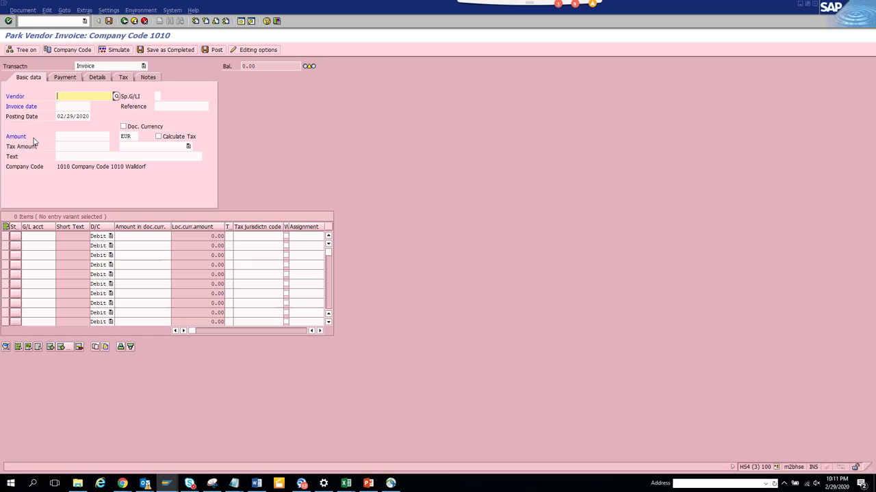
pyautogui.click(264, 51)
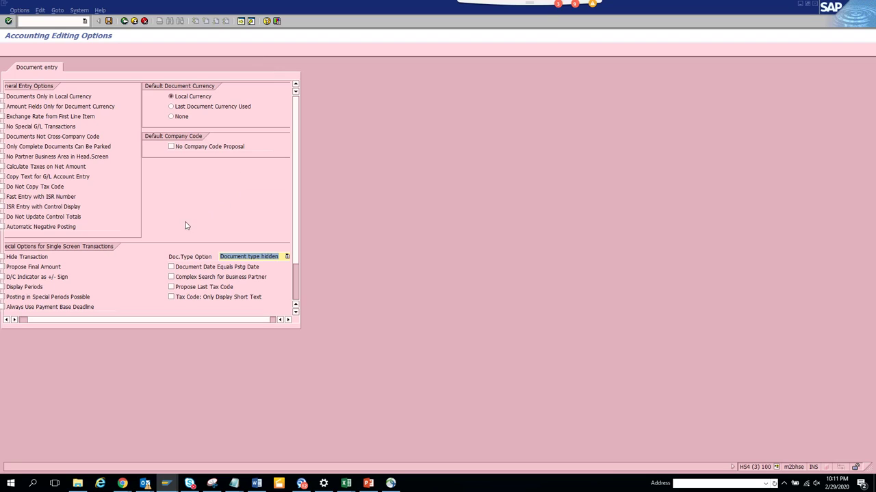
pyautogui.click(254, 258)
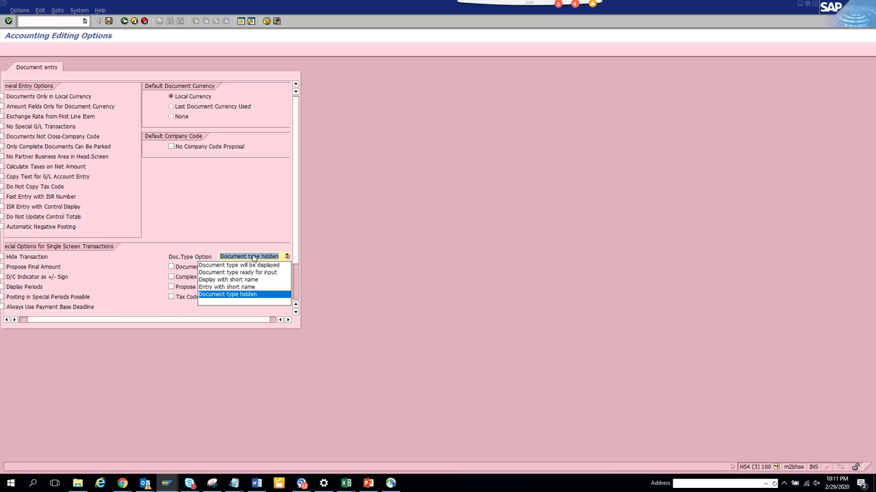
pyautogui.click(262, 273)
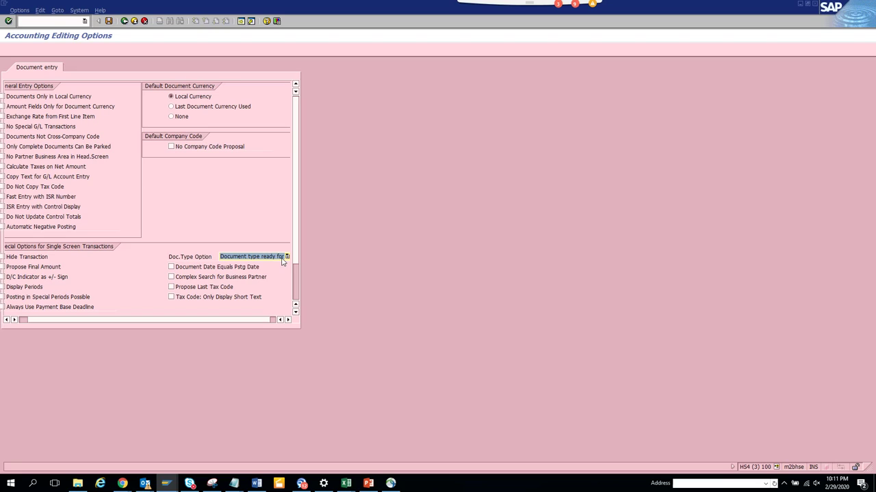
pyautogui.click(108, 23)
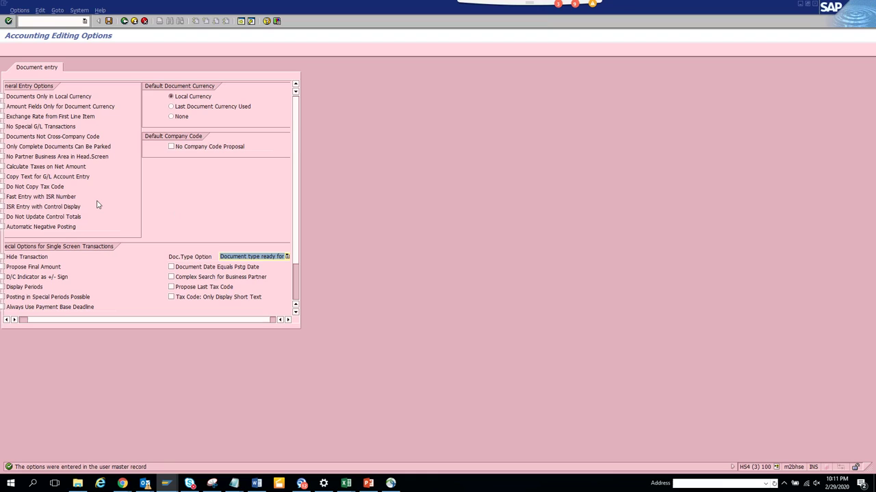
# Return to the parked vendor invoice and set its document type to Vendor Invoice.
pyautogui.click(125, 22)
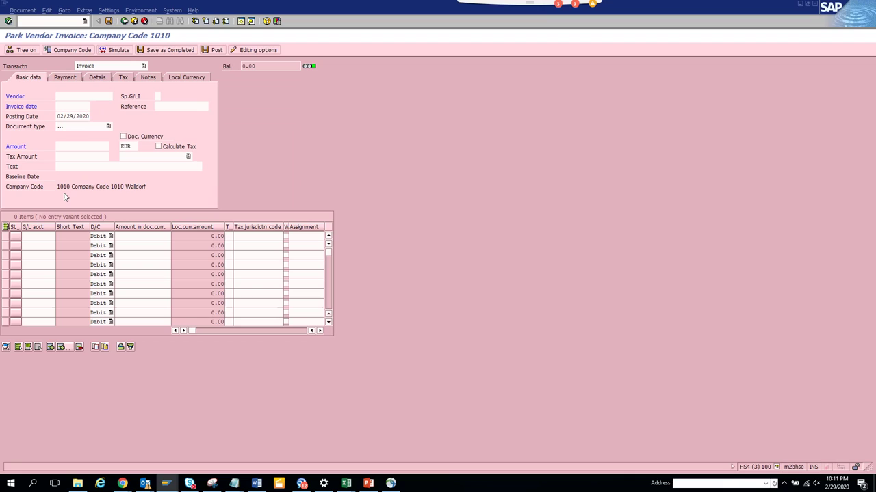
pyautogui.click(108, 126)
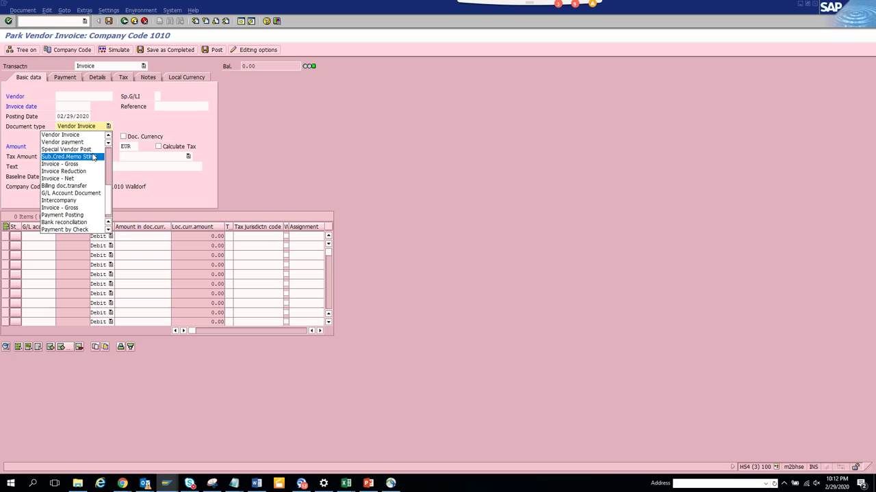
pyautogui.click(208, 124)
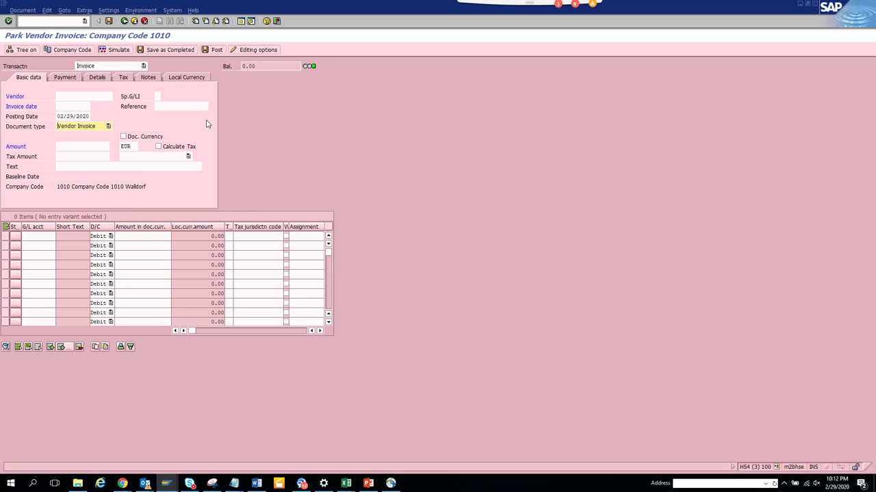
# Enable Complex Search for Business Partner in the editing options, save, and return to the invoice.
pyautogui.click(257, 50)
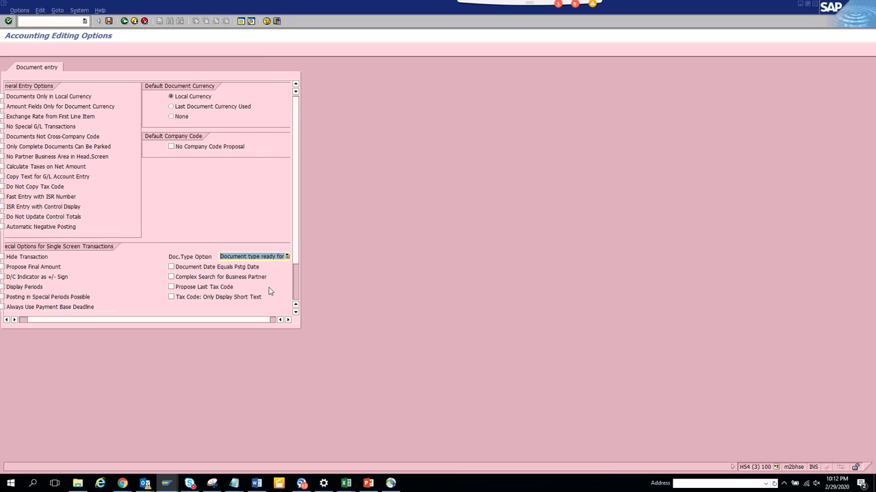
pyautogui.click(250, 277)
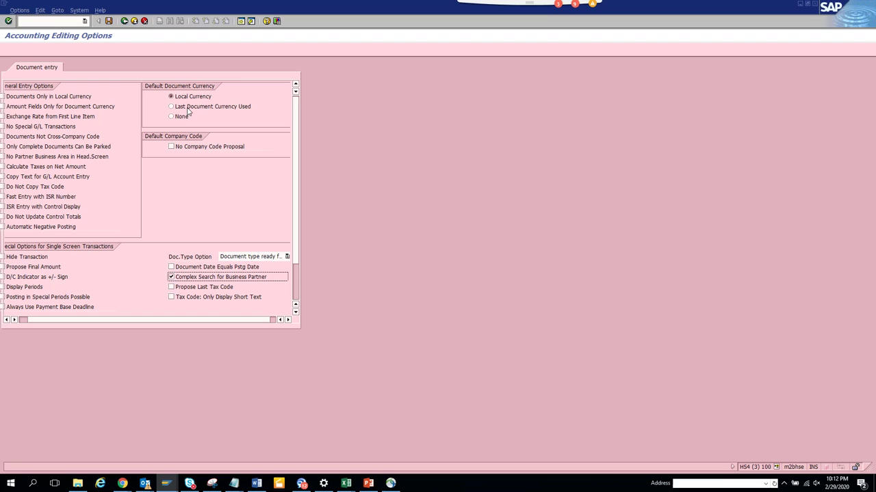
pyautogui.click(109, 21)
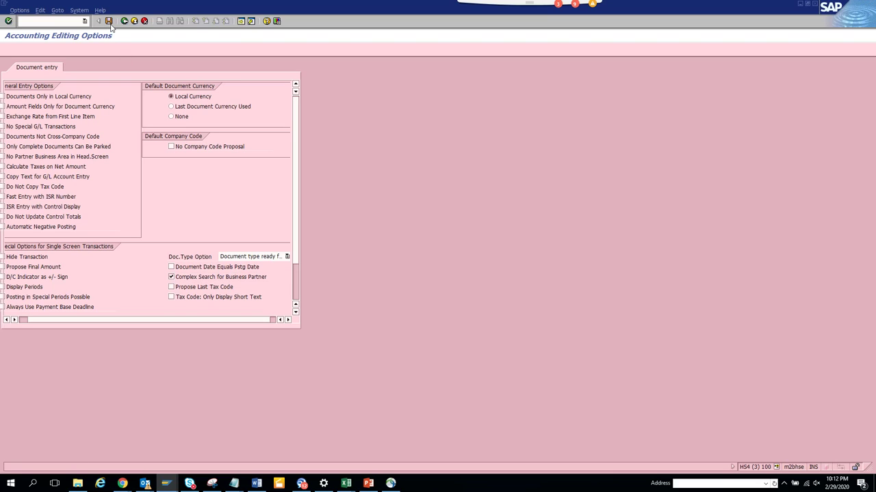
pyautogui.click(124, 21)
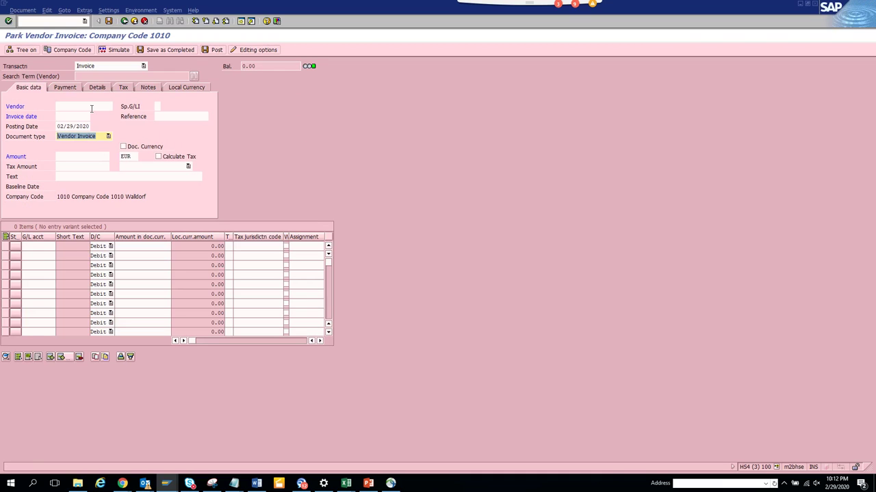
# Look up the vendor search help, including Suppliers by Address Attributes (Fuzzy Search), and close it without choosing a vendor.
pyautogui.click(91, 108)
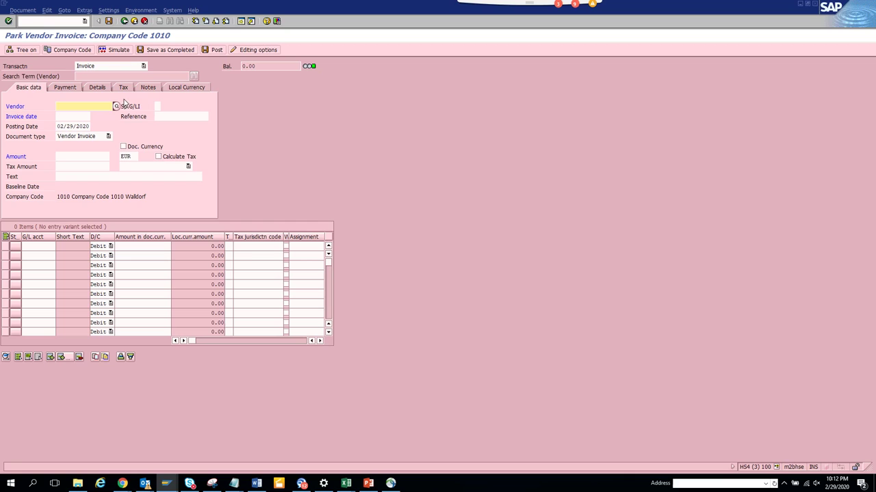
pyautogui.press('Return')
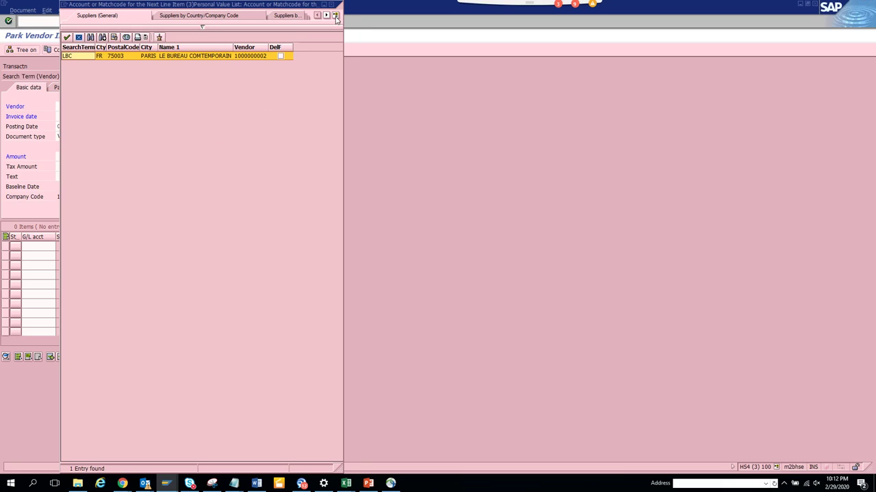
pyautogui.click(335, 15)
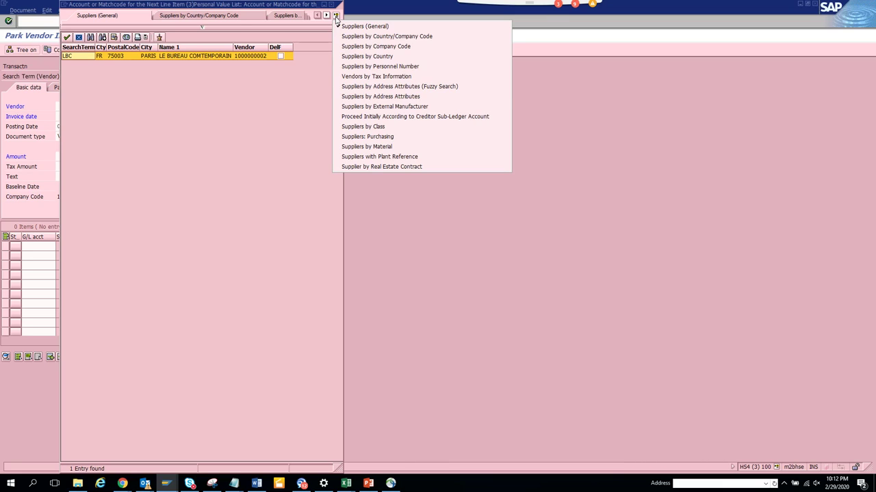
pyautogui.click(398, 86)
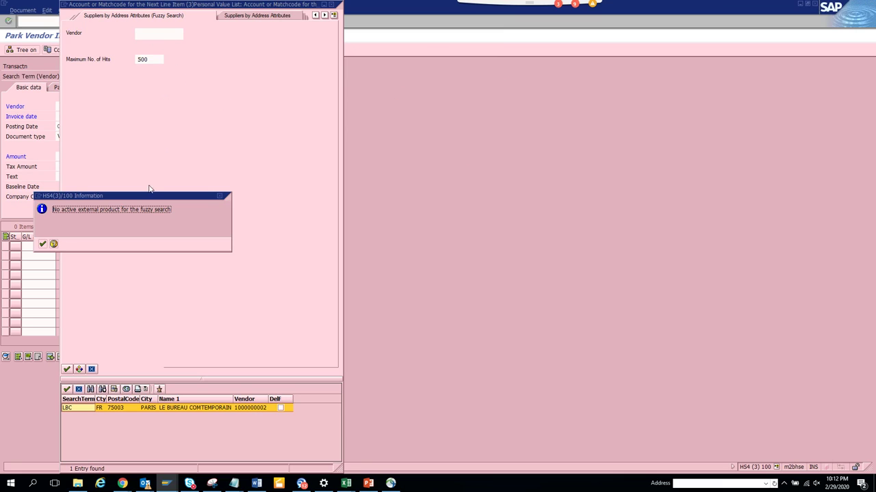
pyautogui.click(43, 245)
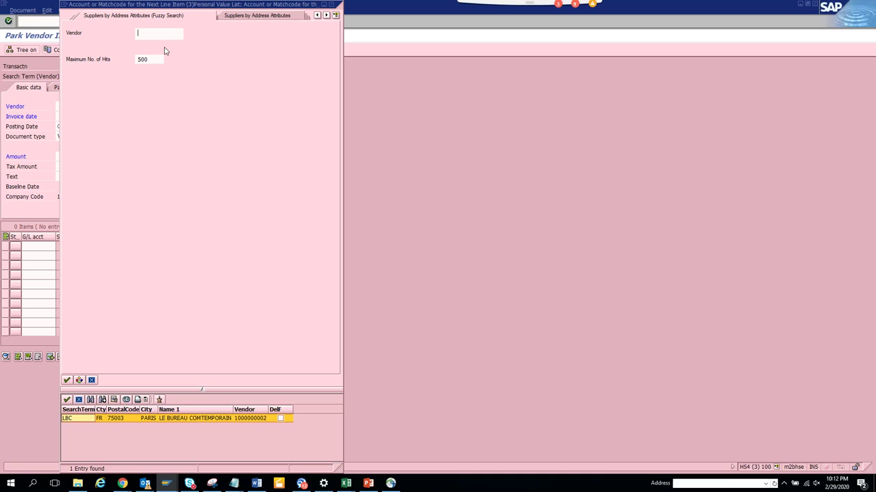
pyautogui.write('t')
pyautogui.click(331, 5)
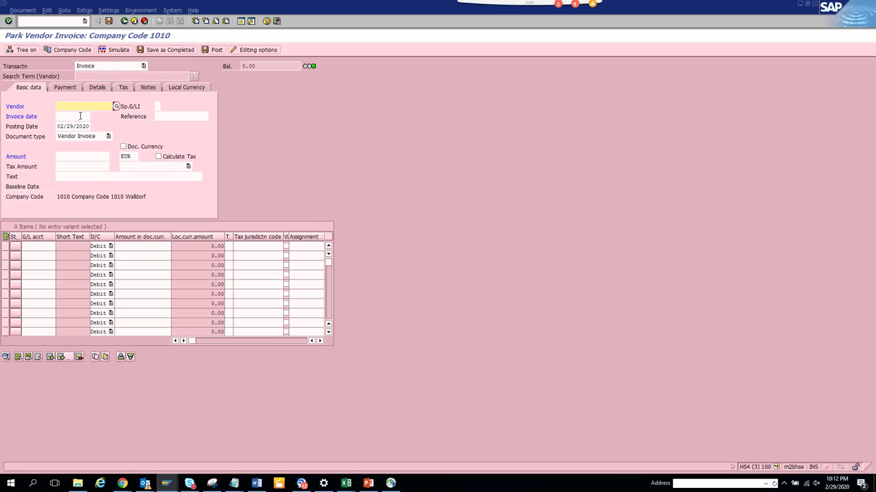
# Enable Document Date Equals Pstg Date in the editing options, save, and return to the invoice.
pyautogui.click(253, 51)
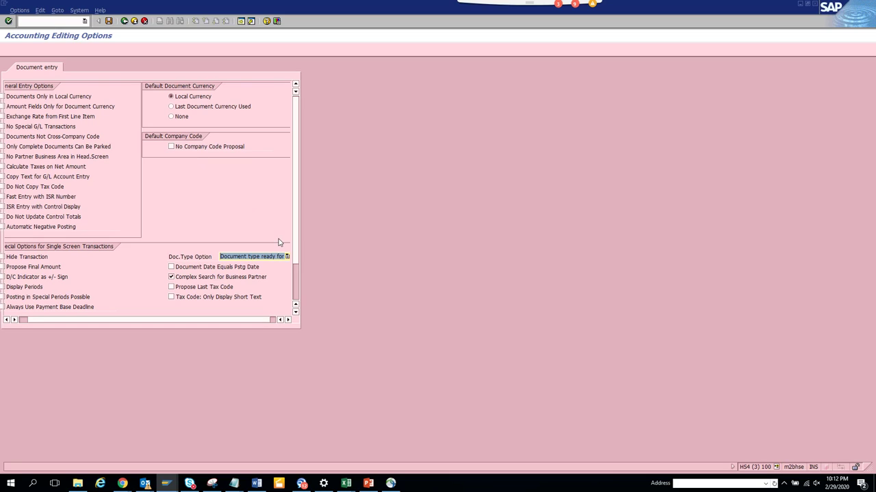
pyautogui.click(26, 320)
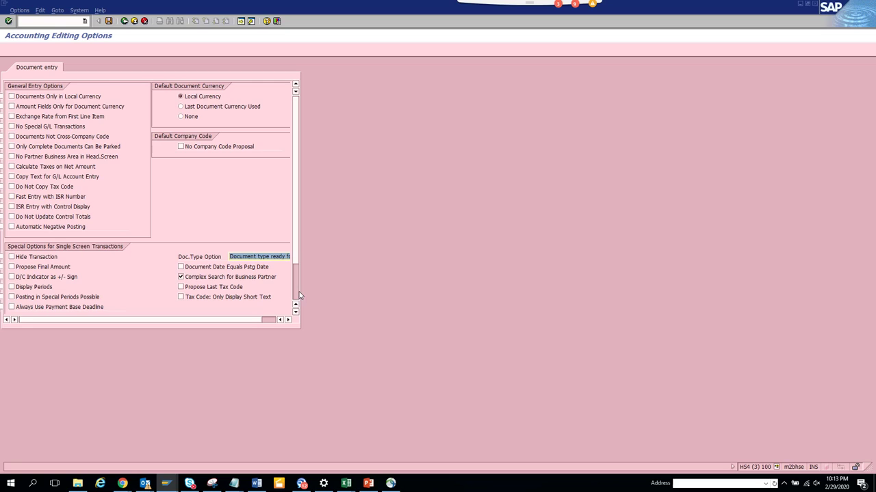
pyautogui.scroll(-2, 299, 298)
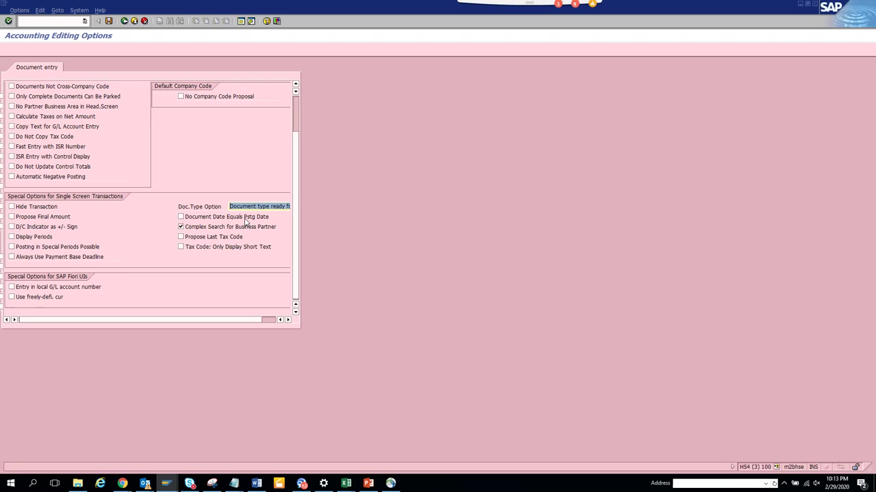
pyautogui.press('Tab')
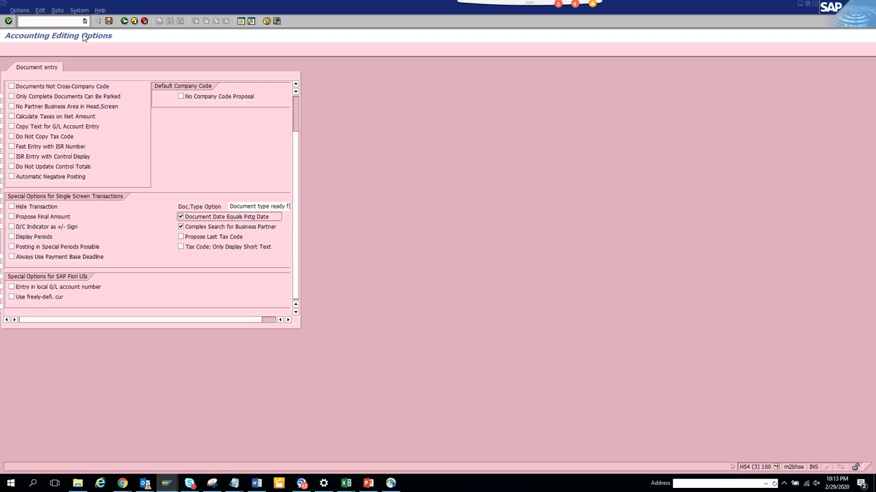
pyautogui.click(124, 21)
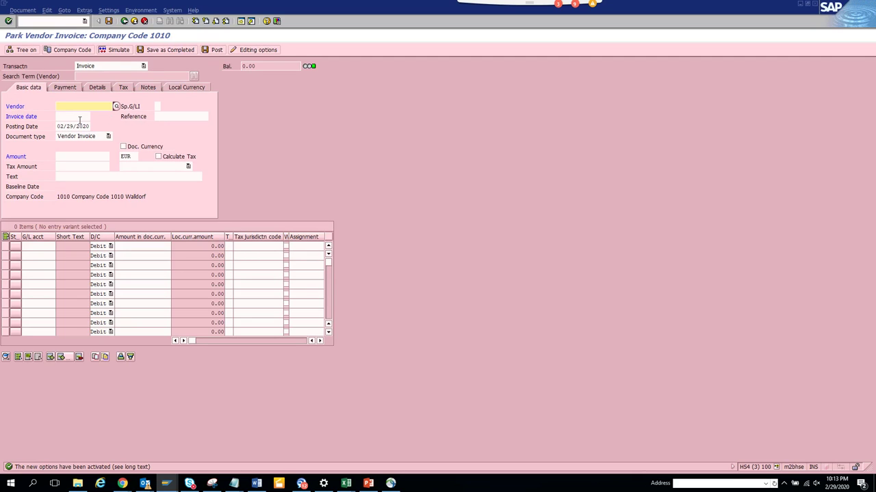
# Try the invoice date 02/04/2020 and clear the posting date to test the date default.
pyautogui.click(80, 115)
pyautogui.click(80, 114)
pyautogui.click(82, 125)
pyautogui.press('Return')
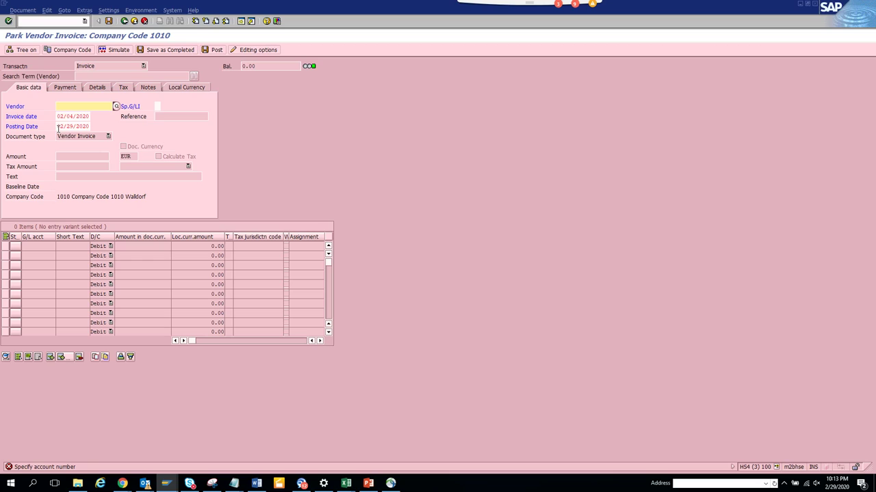
pyautogui.moveTo(58, 127); pyautogui.dragTo(90, 127)
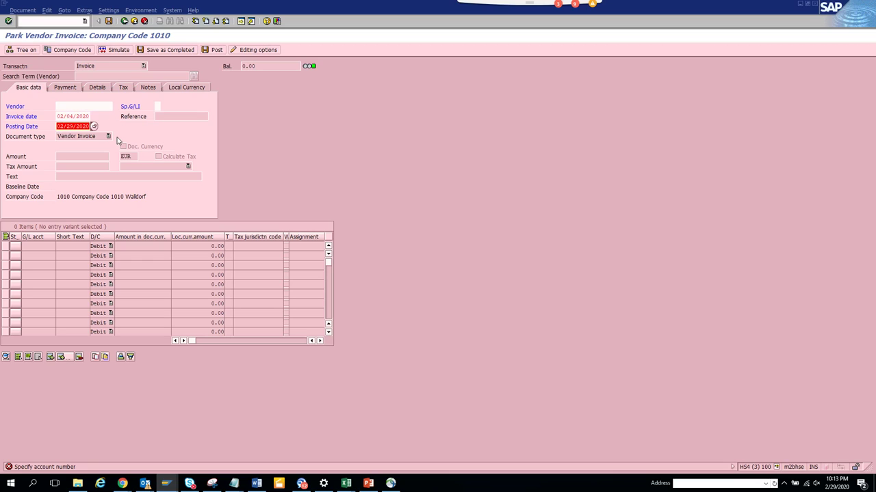
pyautogui.press('BackSpace')
pyautogui.press('Return')
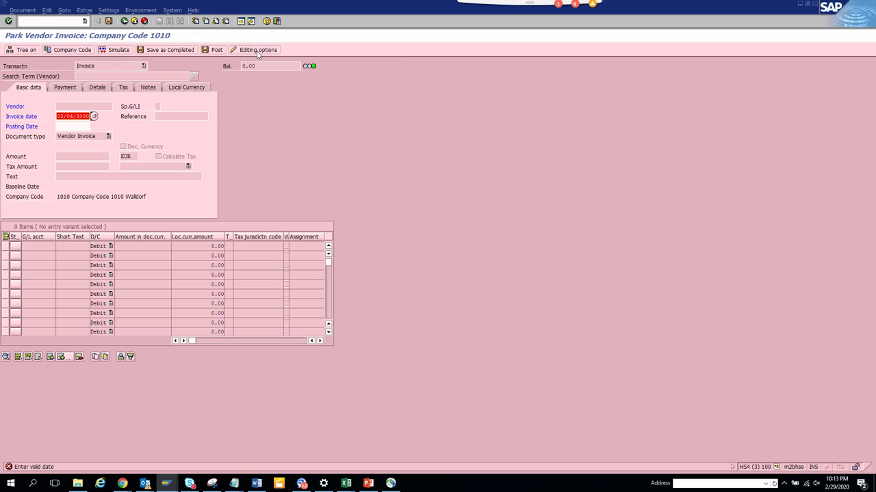
# Enable No Company Code Proposal in the editing options, save, and return to the invoice.
pyautogui.click(259, 50)
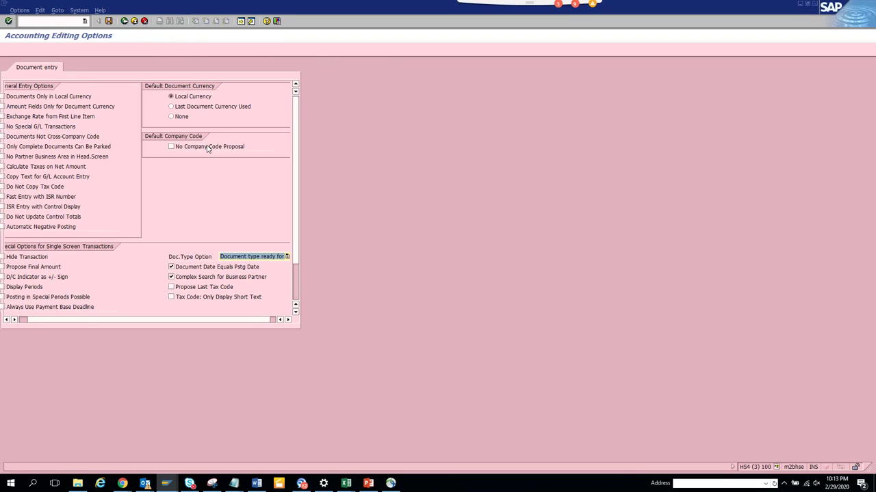
pyautogui.click(171, 147)
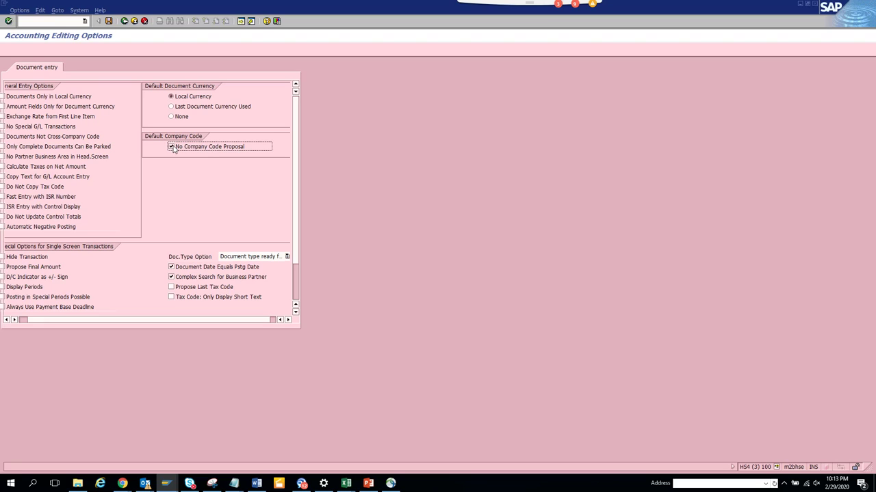
pyautogui.click(108, 21)
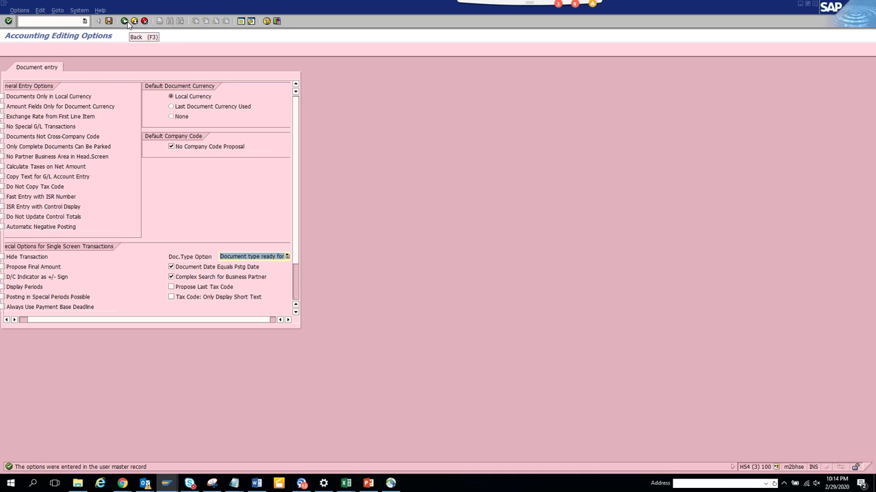
pyautogui.click(125, 21)
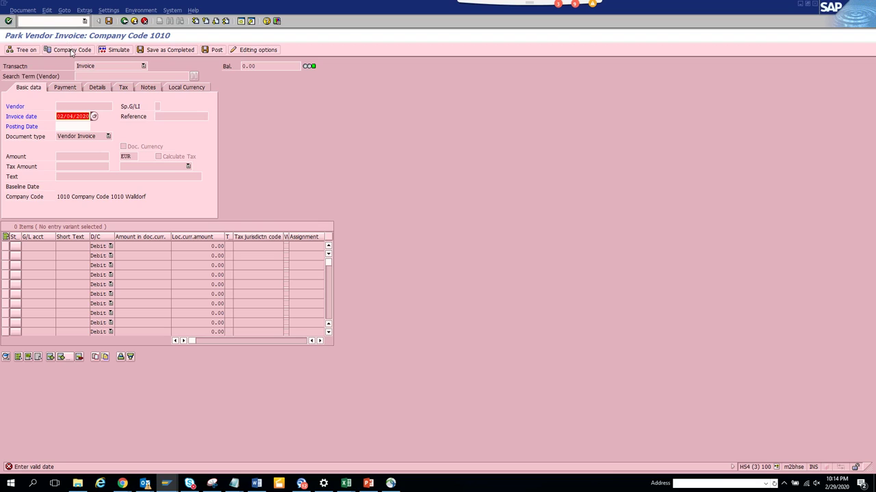
# Restart the FV60 transaction with company code 1010 and try the vendor search with an empty search term.
pyautogui.click(72, 51)
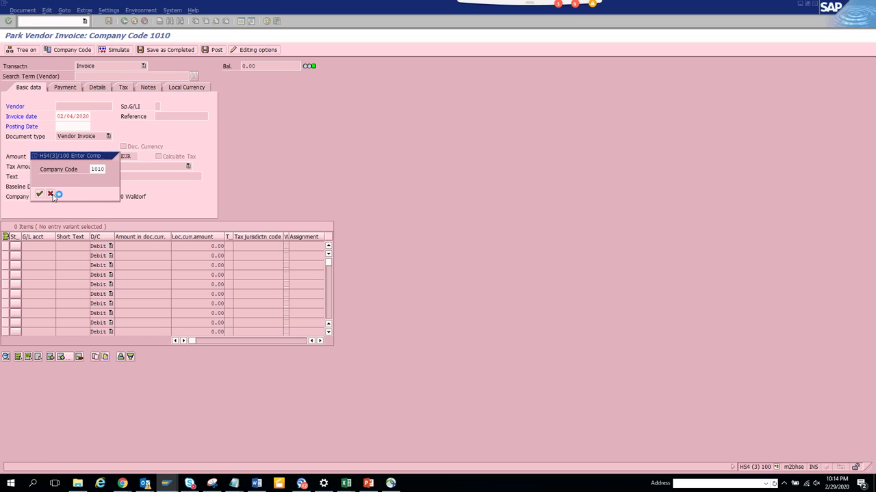
pyautogui.click(50, 195)
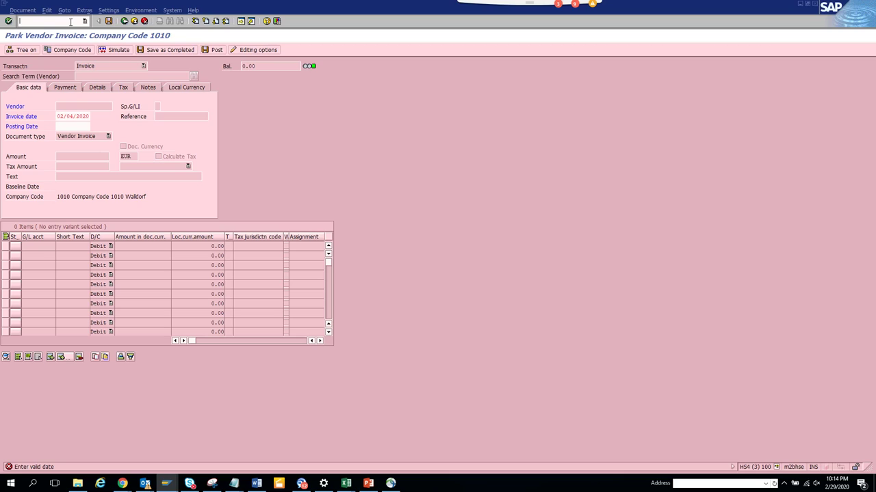
pyautogui.write('/nfv60')
pyautogui.press('Return')
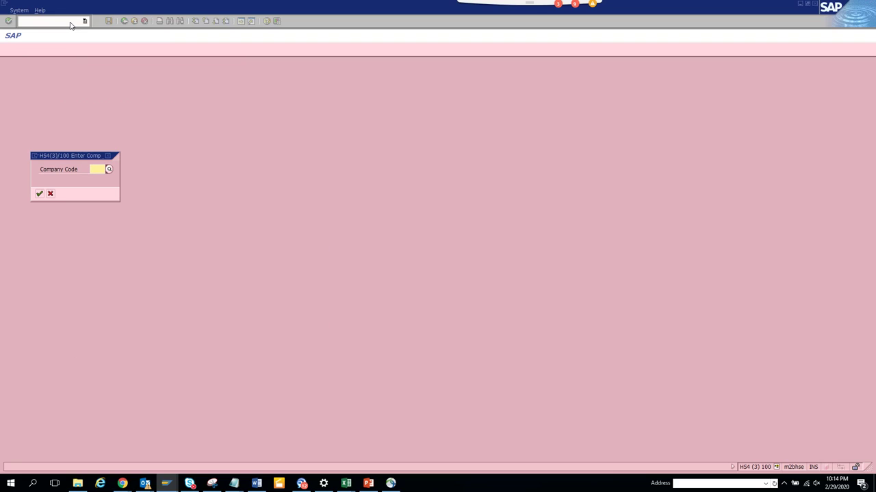
pyautogui.write('1010')
pyautogui.press('Return')
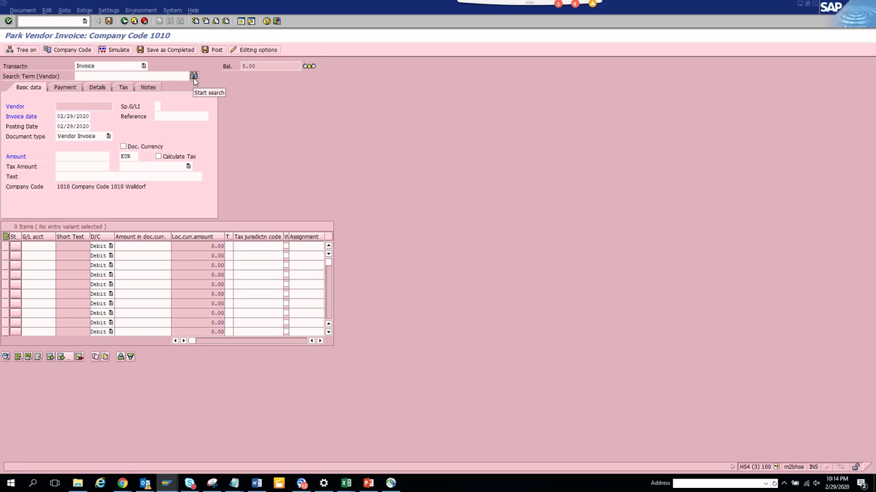
pyautogui.click(193, 78)
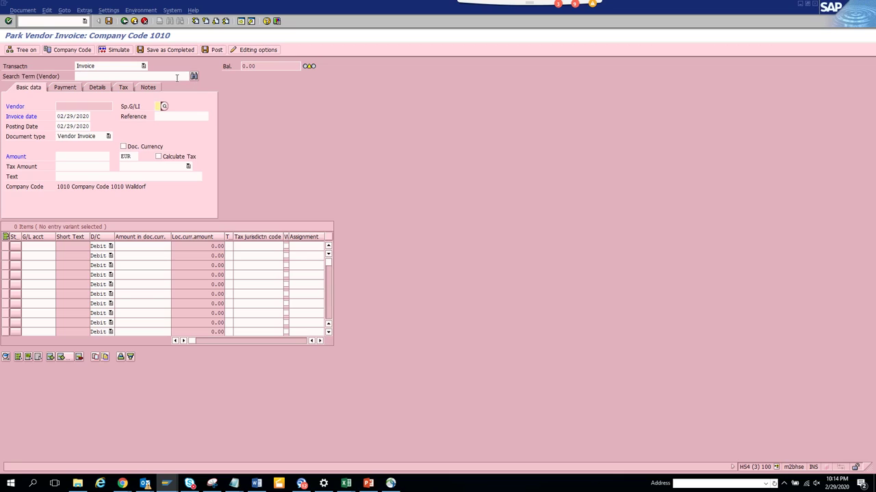
# Search for vendors with the search term "test", look through the matching entries, and close the list without choosing one.
pyautogui.click(176, 76)
pyautogui.write('ar')
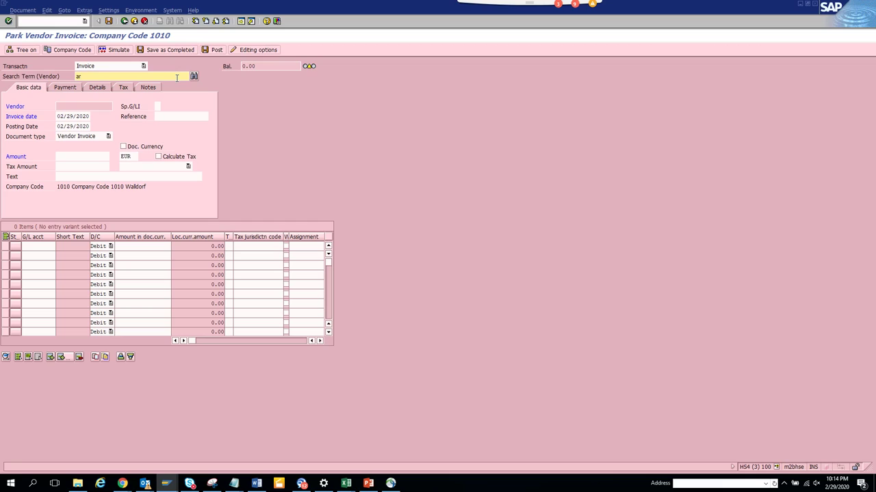
pyautogui.press('BackSpace')
pyautogui.write('test')
pyautogui.click(194, 77)
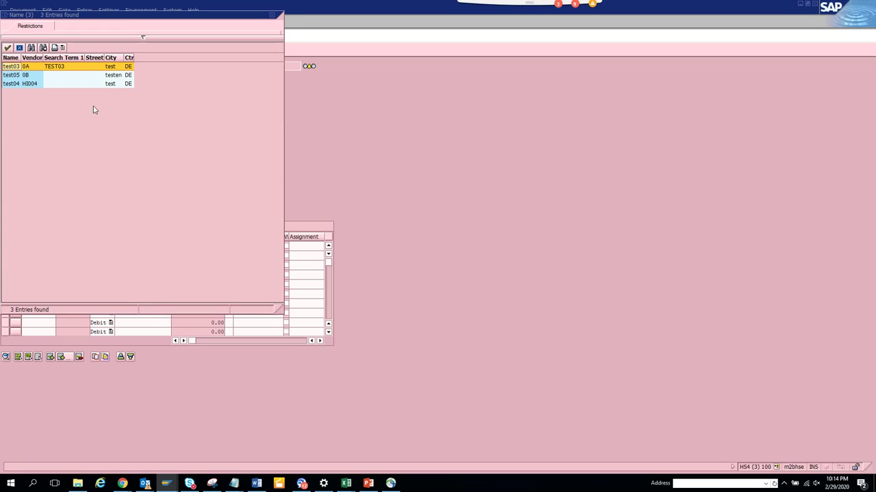
pyautogui.click(76, 85)
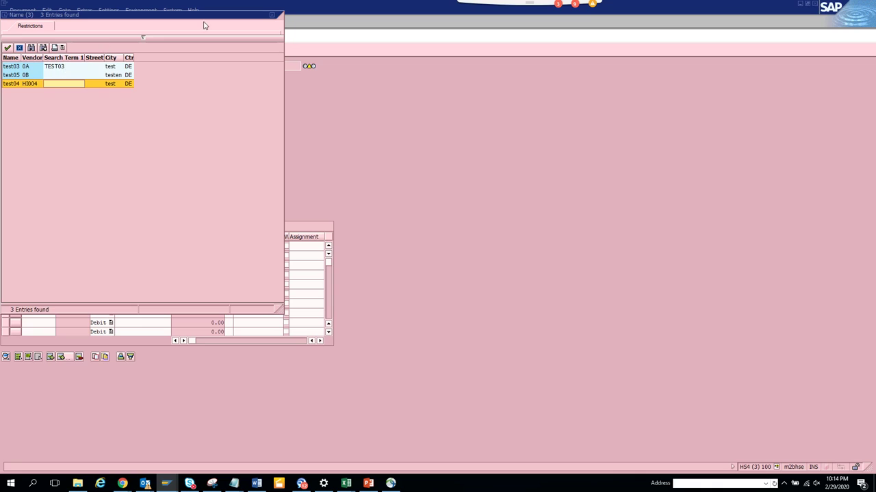
pyautogui.click(273, 15)
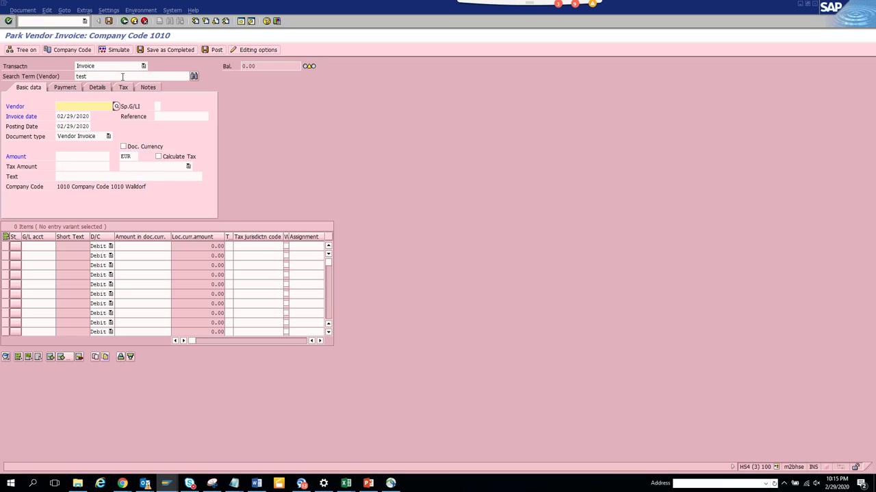
# Disable Complex Search for Business Partner in the editing options, save, and return to the invoice.
pyautogui.click(268, 55)
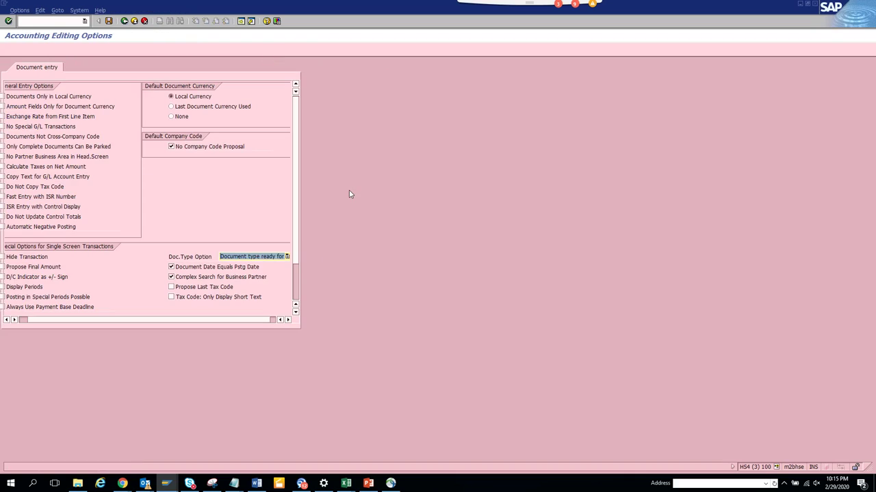
pyautogui.click(207, 277)
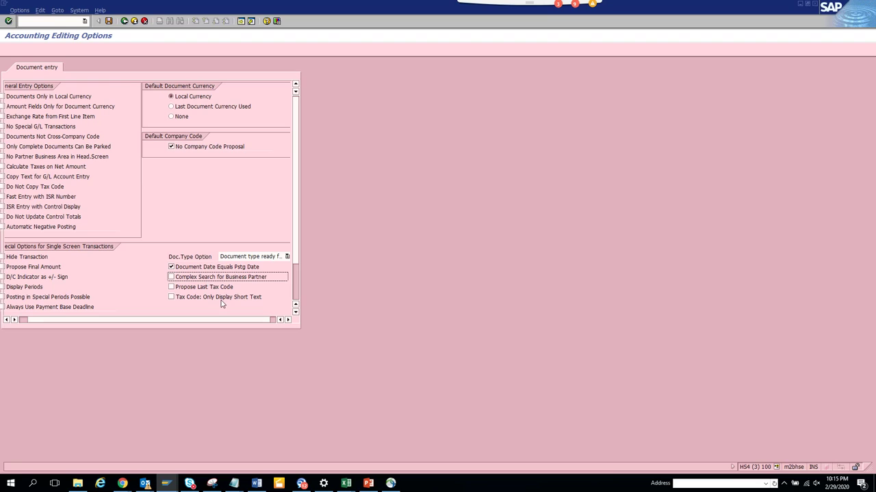
pyautogui.click(110, 23)
pyautogui.click(124, 21)
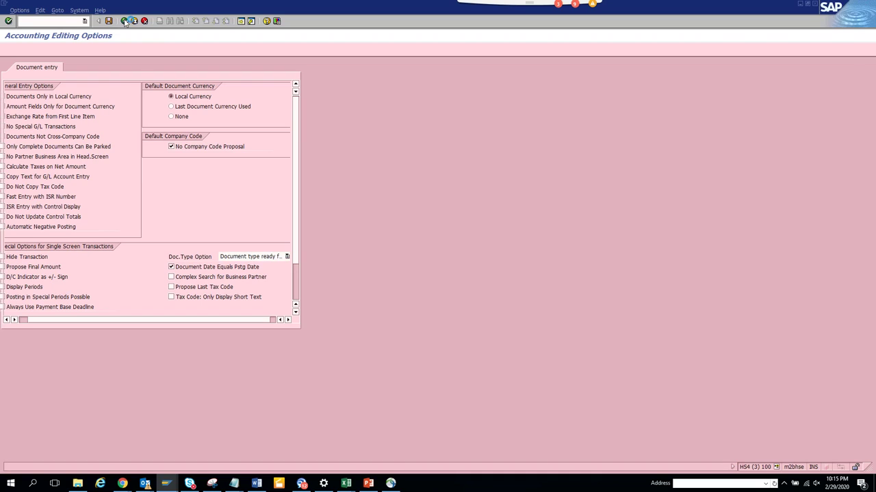